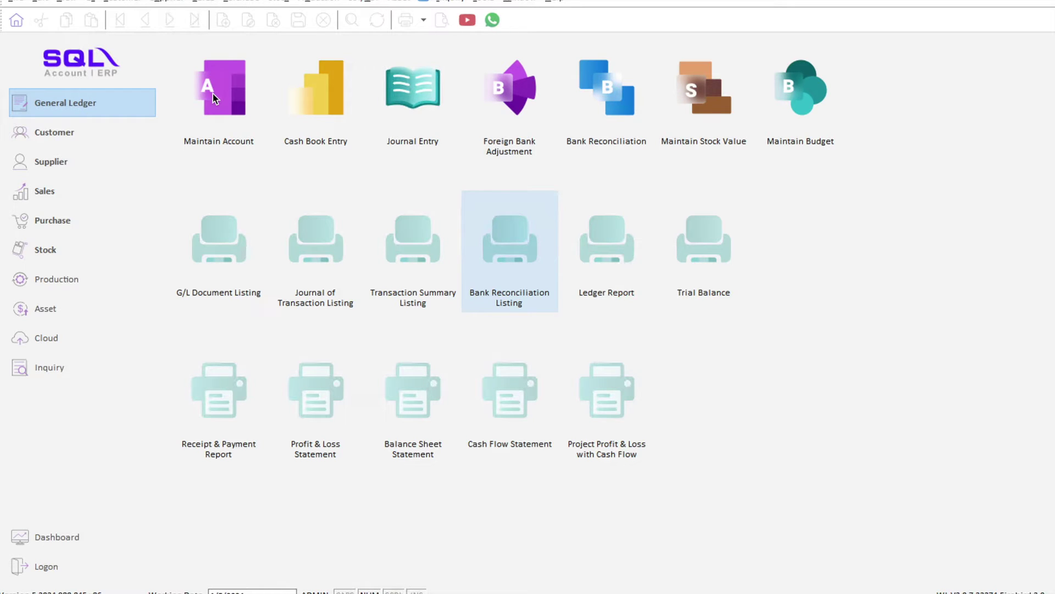
- Check in the SQL Account module customization that Partial Delivery is enabled, and accept the module list
left_click(20, 2)
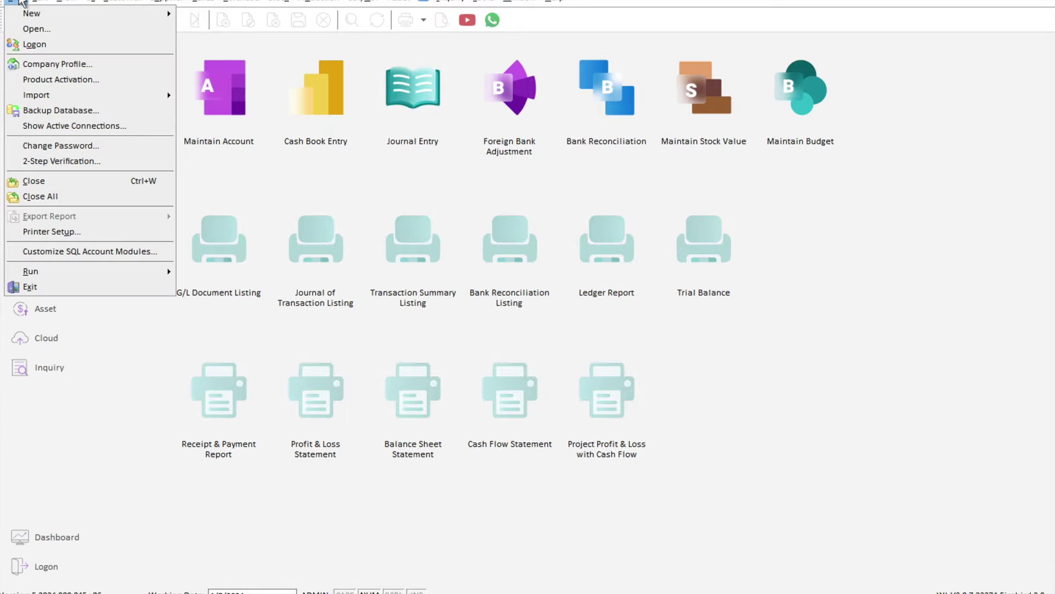
left_click(133, 252)
scroll(466, 341, "down", 5)
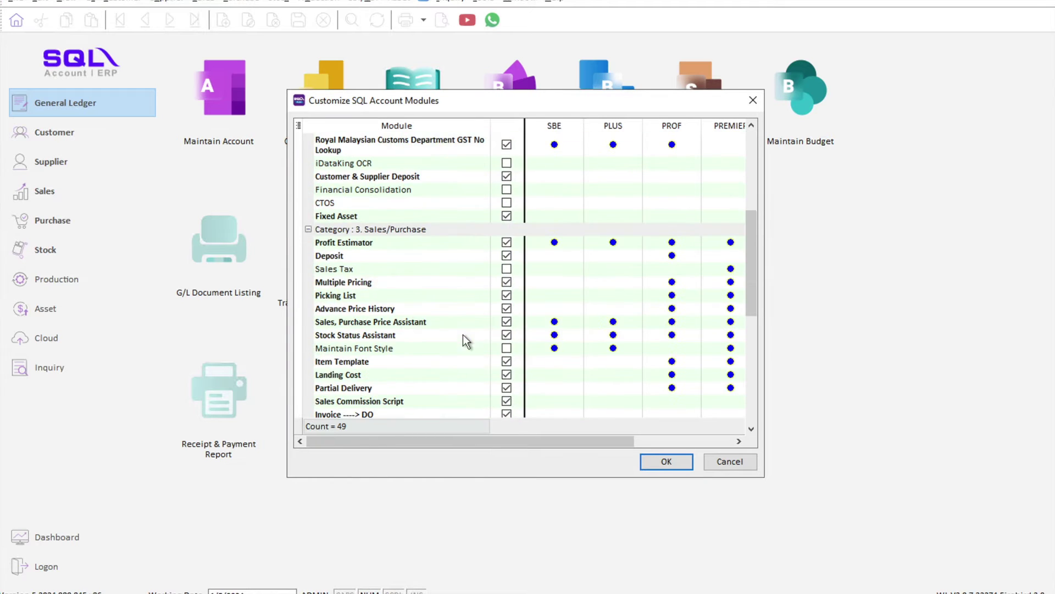
scroll(388, 359, "down", 3)
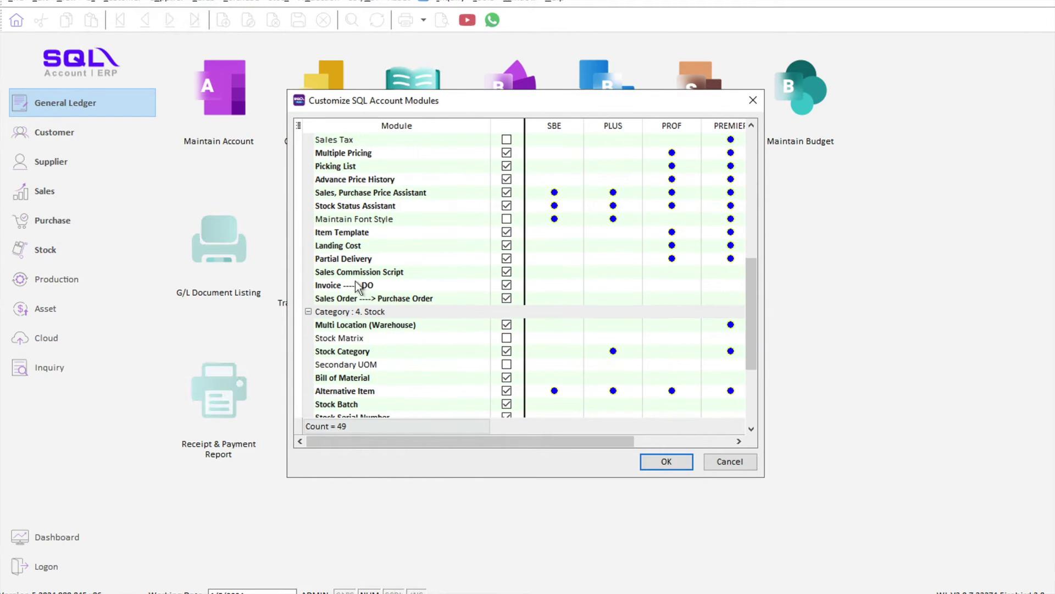
left_click(349, 259)
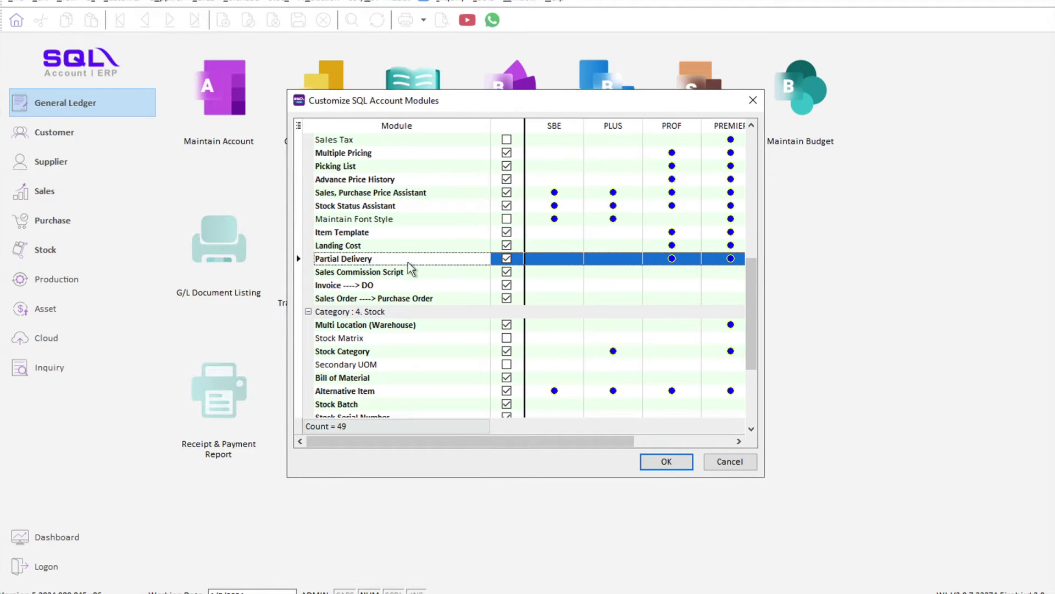
left_click(656, 470)
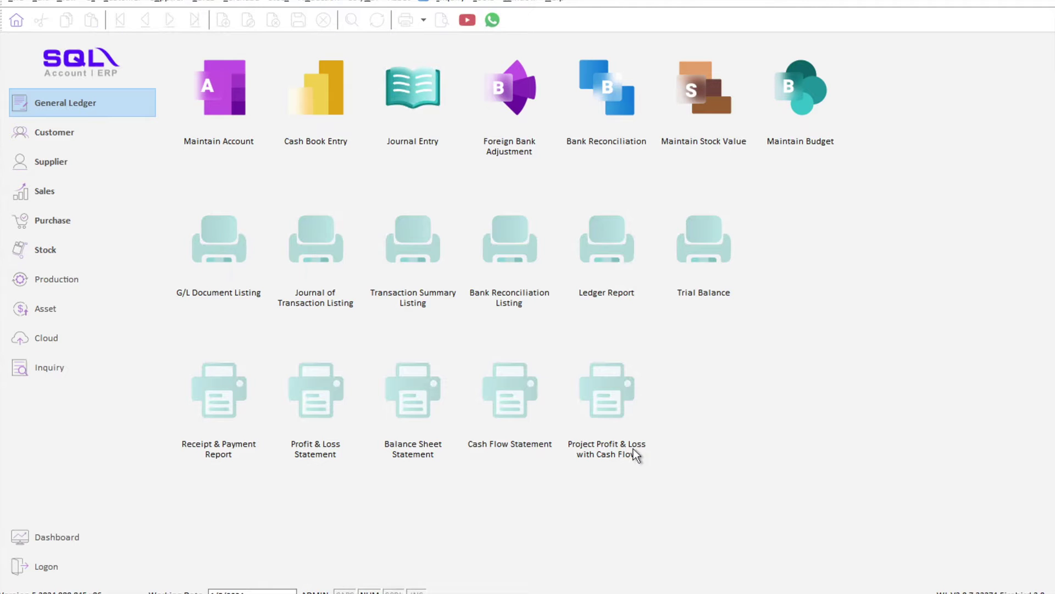
- Create a new sales order for the customer A HOME FURNISHING & SERVICE
left_click(63, 182)
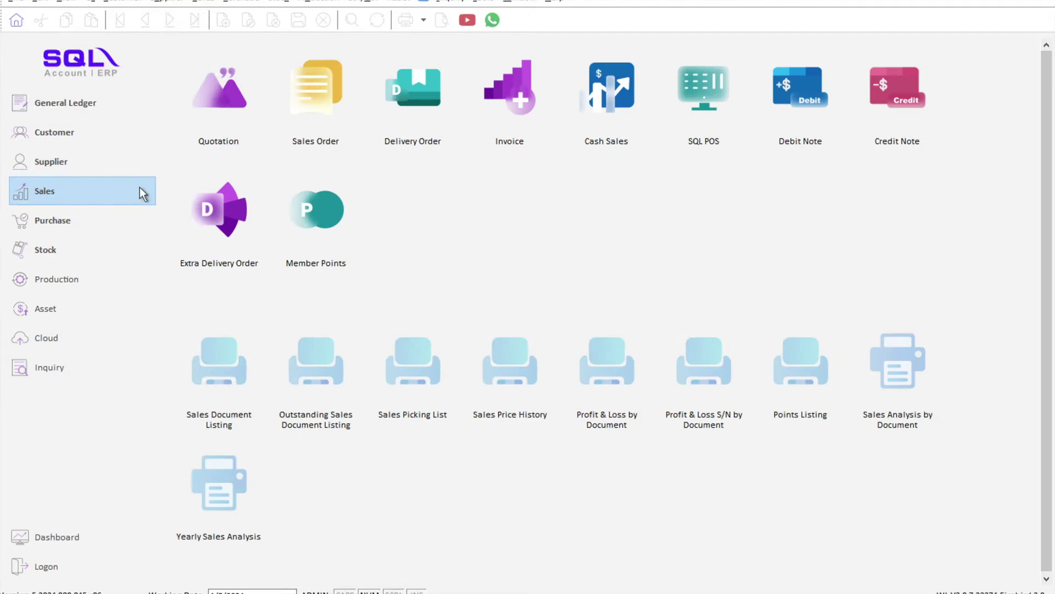
left_click(344, 88)
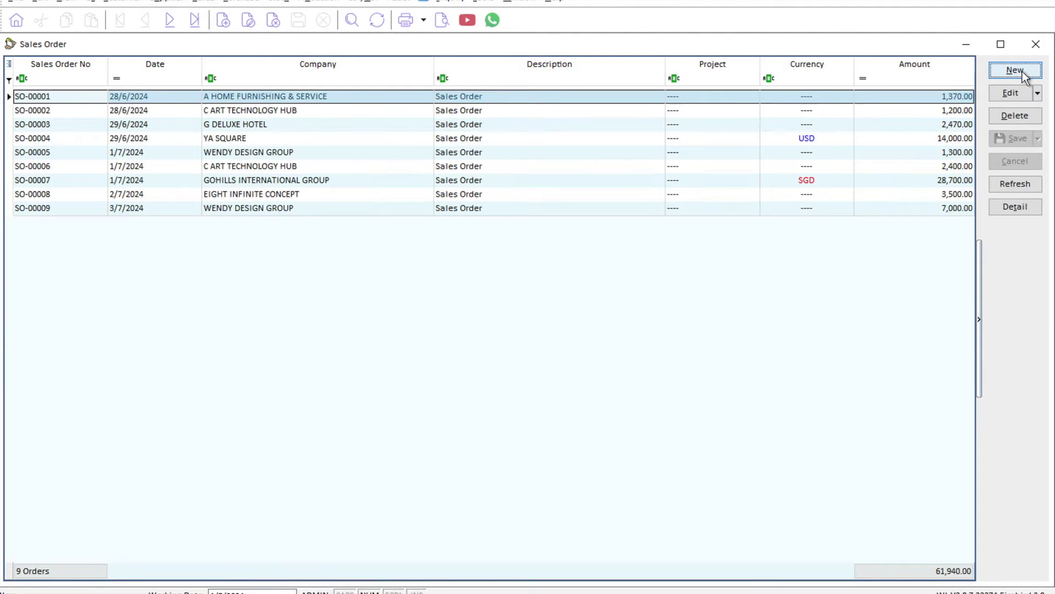
left_click(1023, 74)
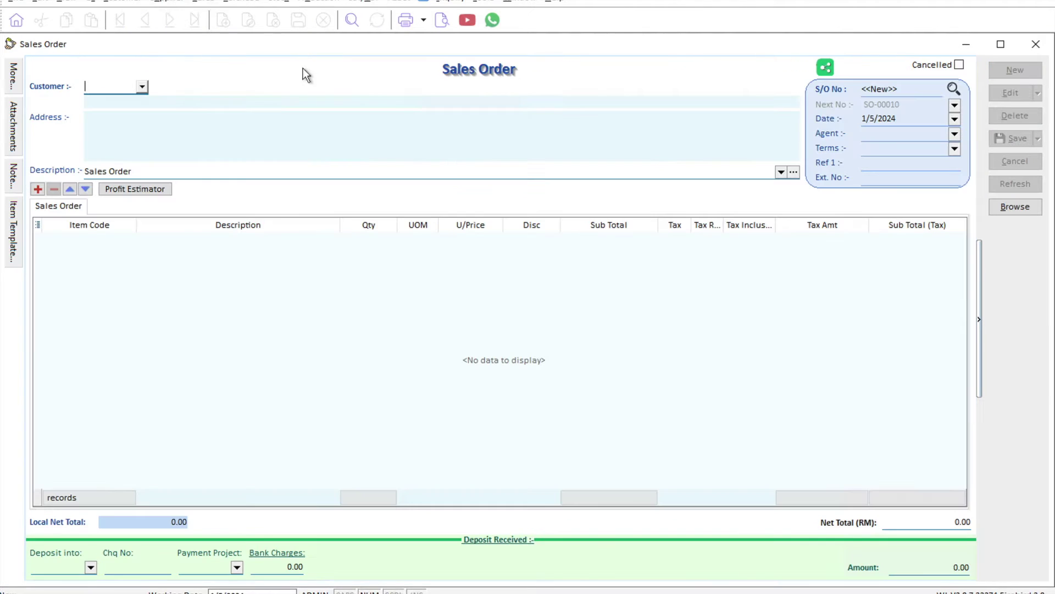
left_click(147, 87)
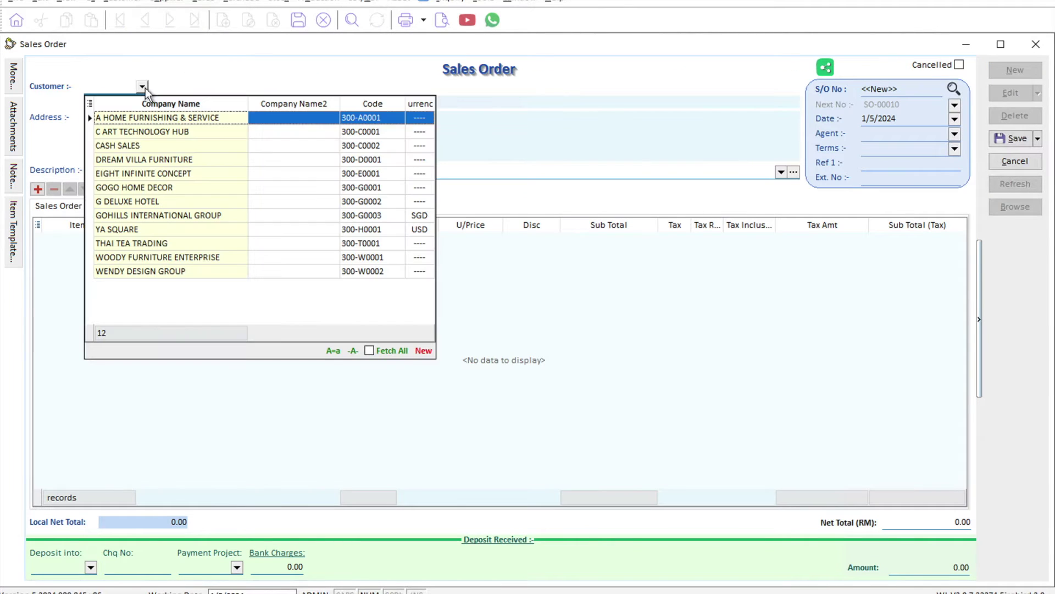
left_click(177, 123)
- Add the item CCE/Black-Chair to the sales order with a quantity of 10
left_click(37, 189)
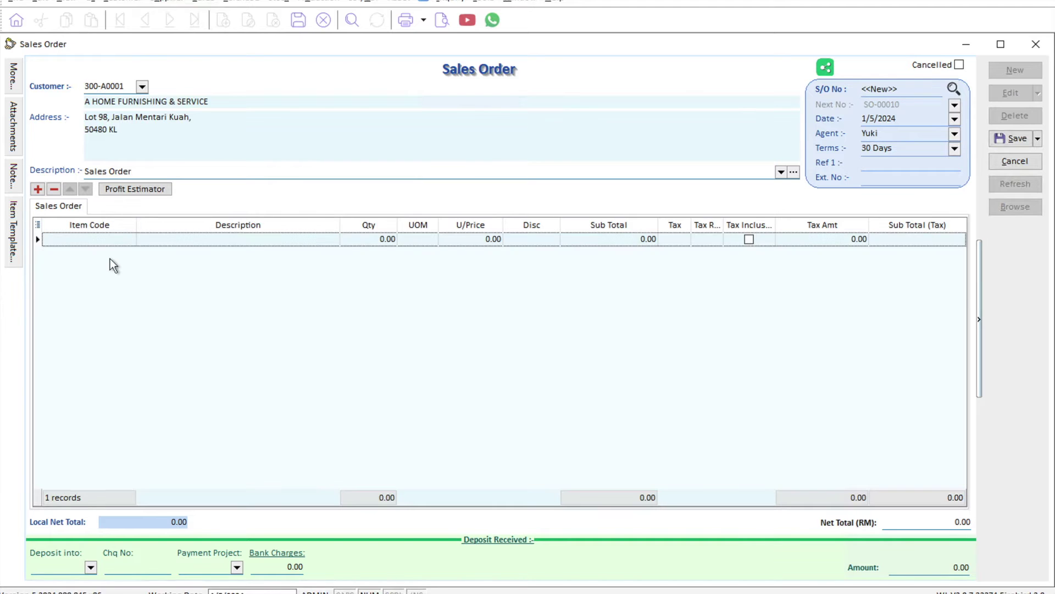
left_click(130, 243)
left_click(128, 239)
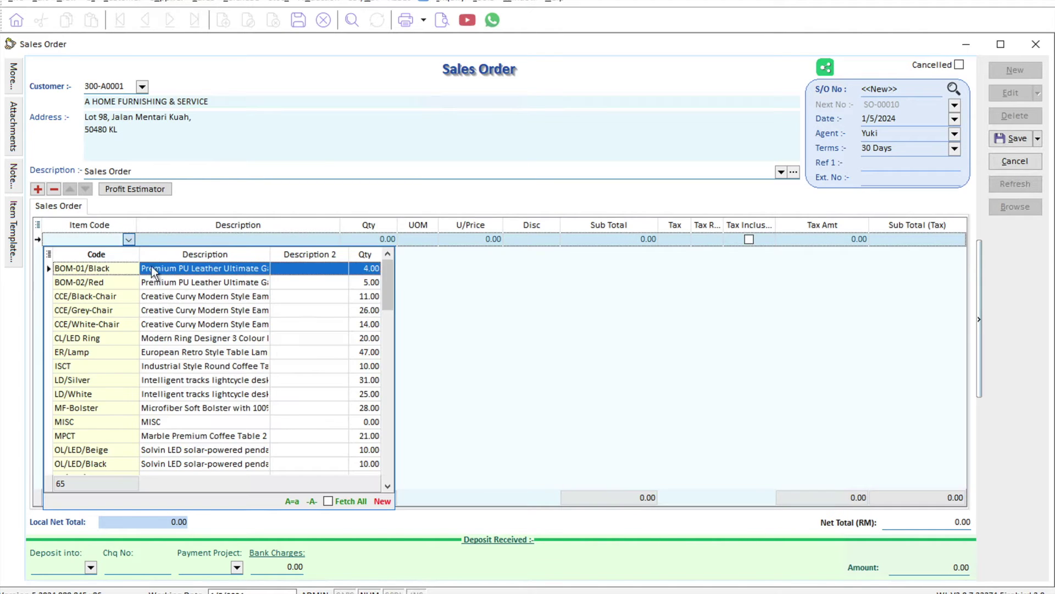
left_click(193, 297)
left_click(373, 239)
type("10")
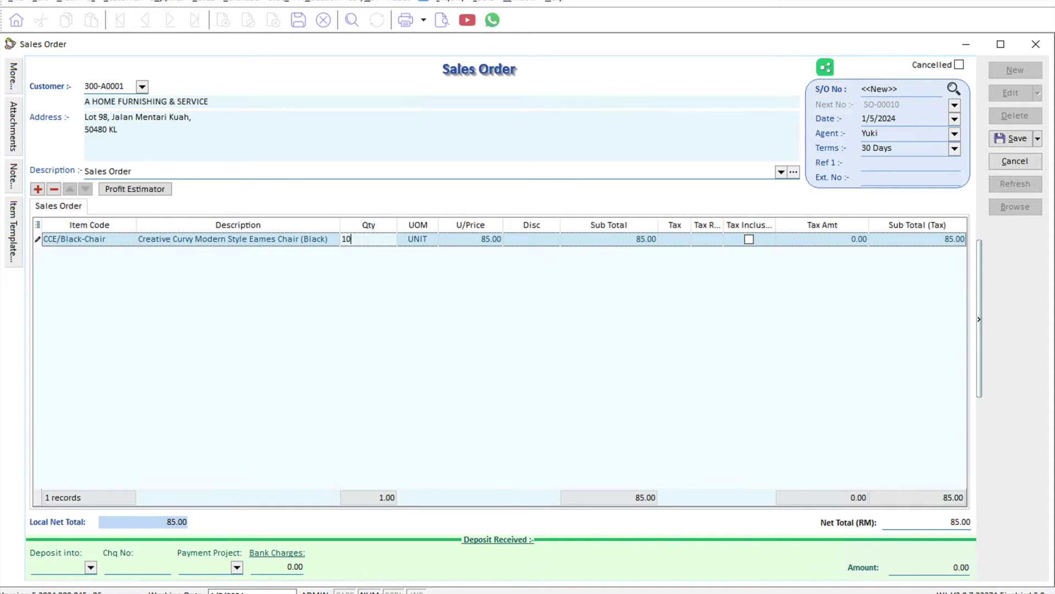
key("Tab")
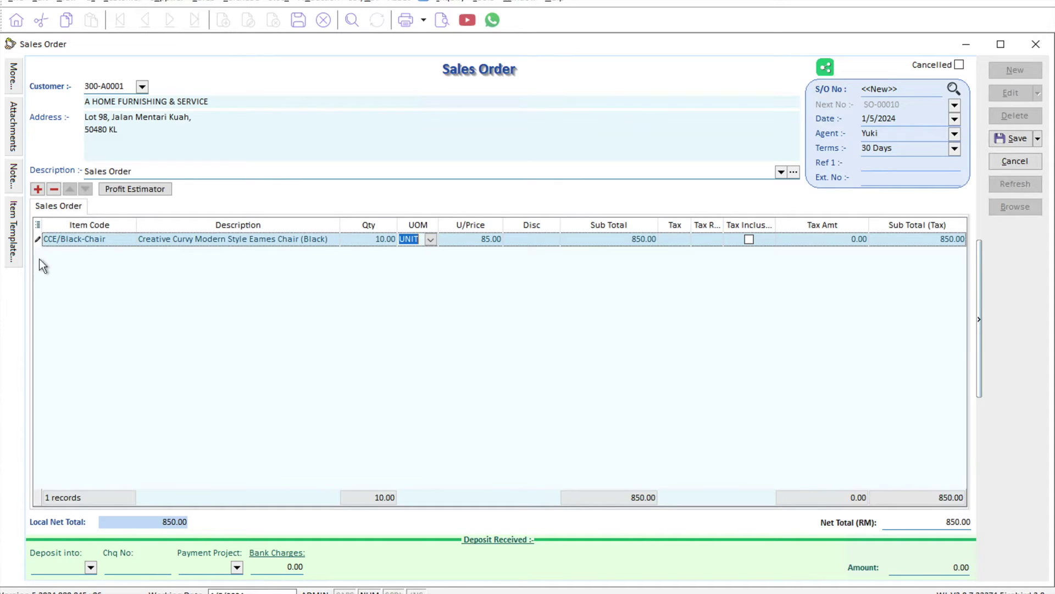
- Add the item CCE/Grey-Chair with a quantity of 10, then save and close the sales order
left_click(38, 189)
left_click(127, 259)
left_click(128, 256)
key("Down")
key("Down")
key("Down")
key("Return")
left_click(376, 254)
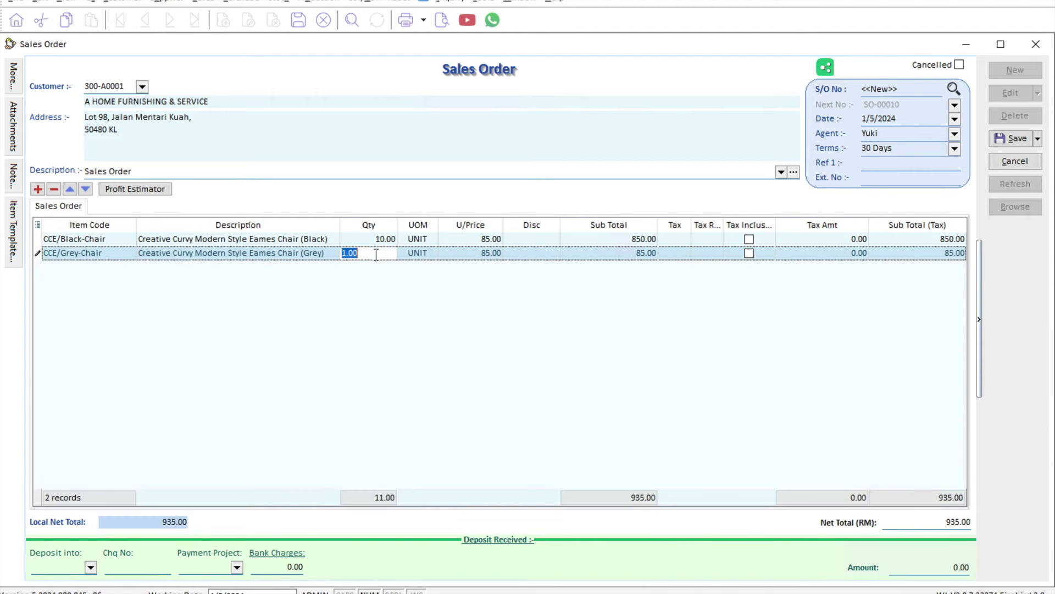
type("10")
key("Tab")
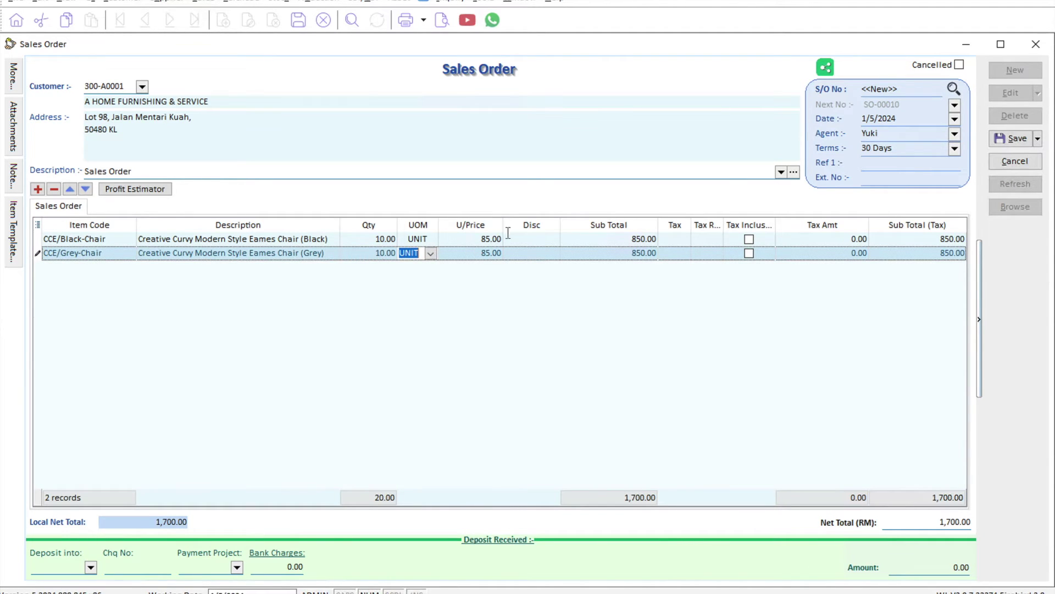
left_click(1004, 133)
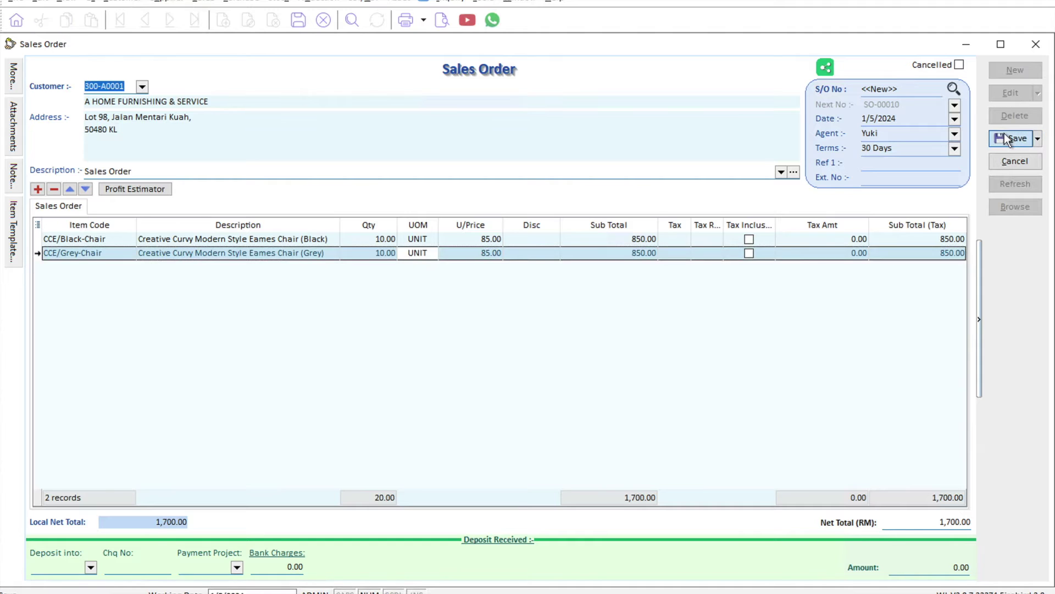
left_click(1036, 45)
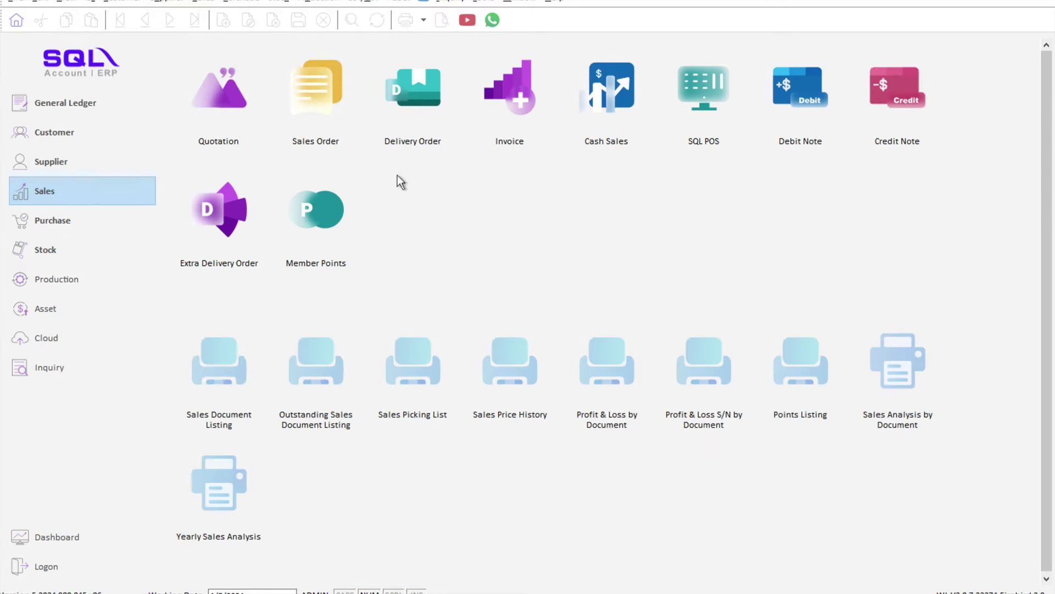
- Create a new delivery order for the customer A HOME FURNISHING & SERVICE
left_click(397, 97)
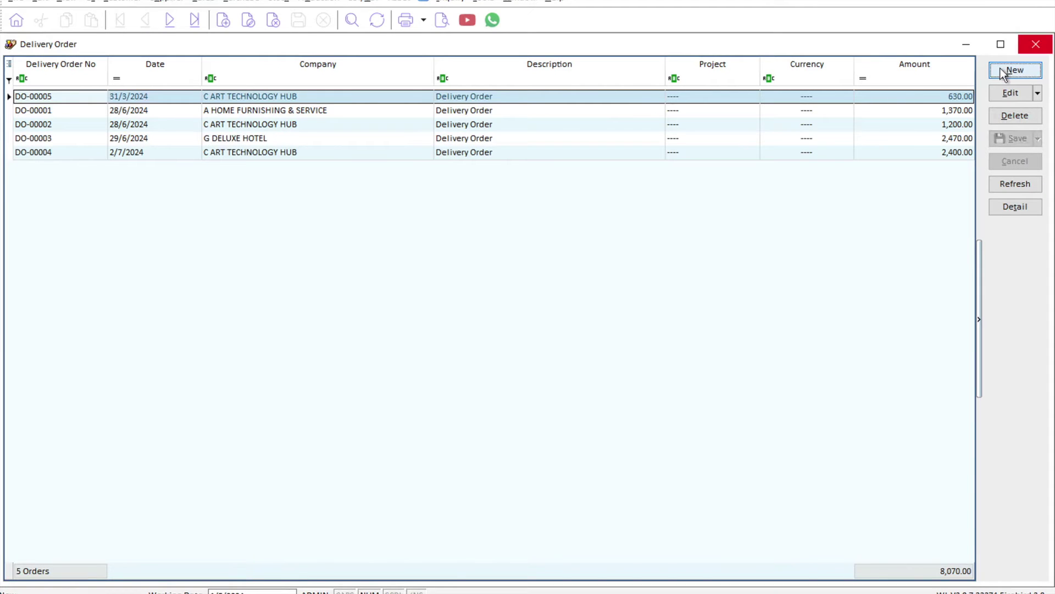
left_click(1004, 71)
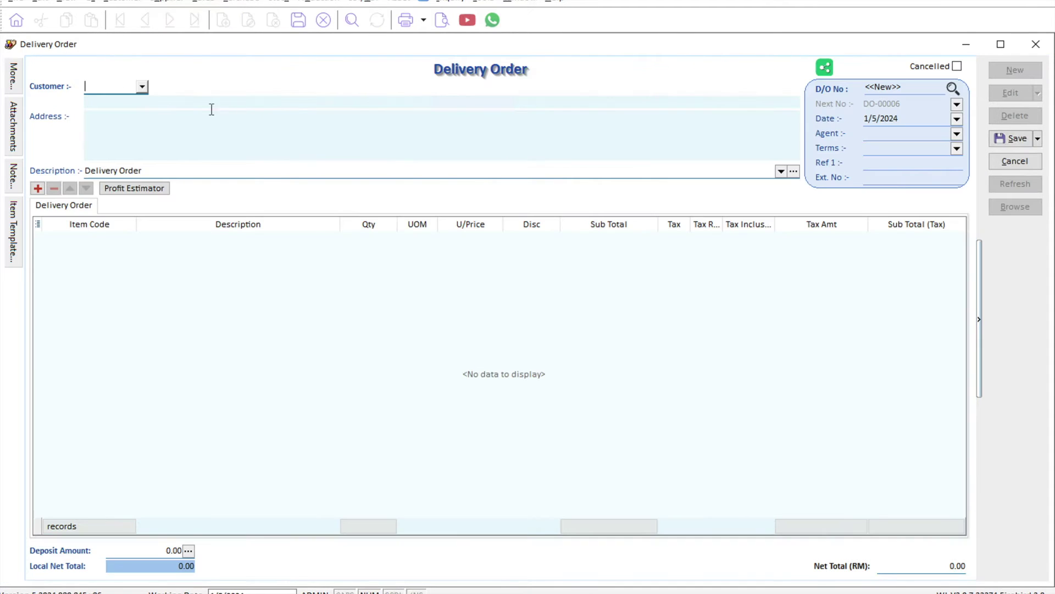
left_click(143, 86)
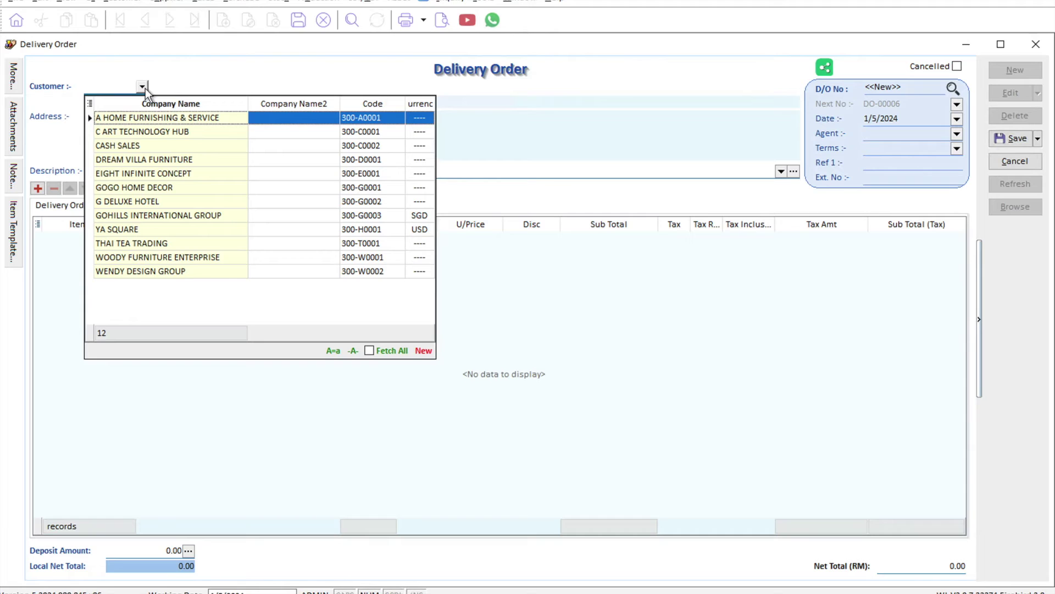
left_click(151, 117)
- Transfer 5 CCE/Black-Chair and 1 CCE/Grey-Chair from the customer's sales order into the delivery order and save it
left_click(492, 70)
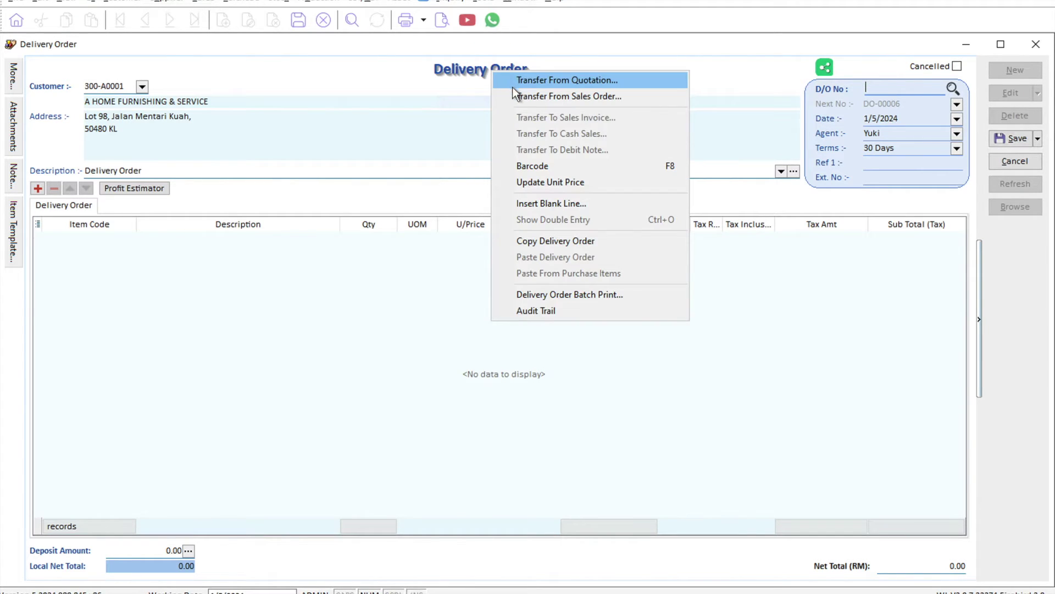
left_click(520, 96)
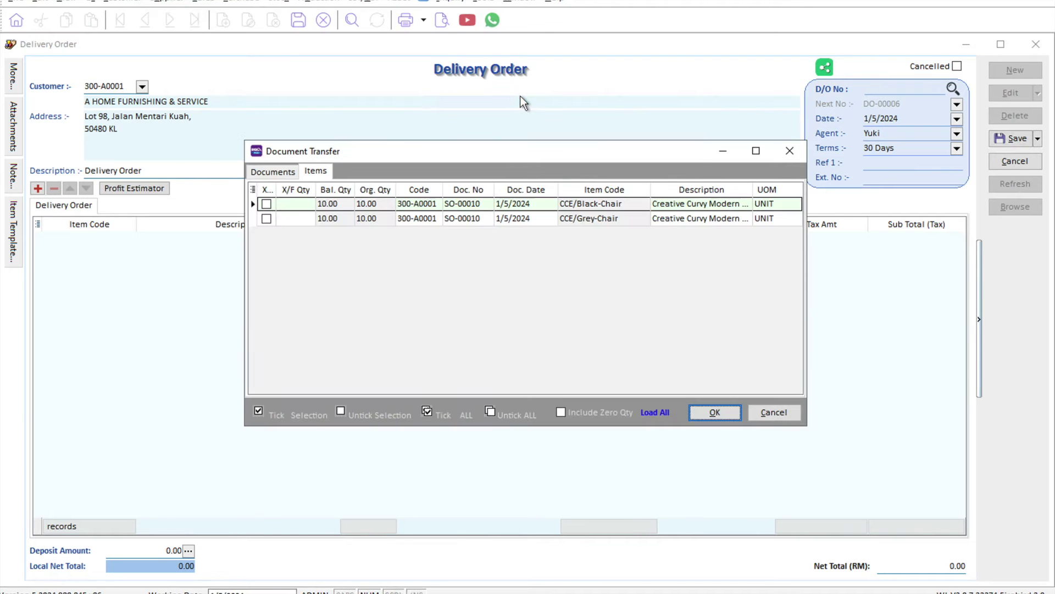
left_click(264, 173)
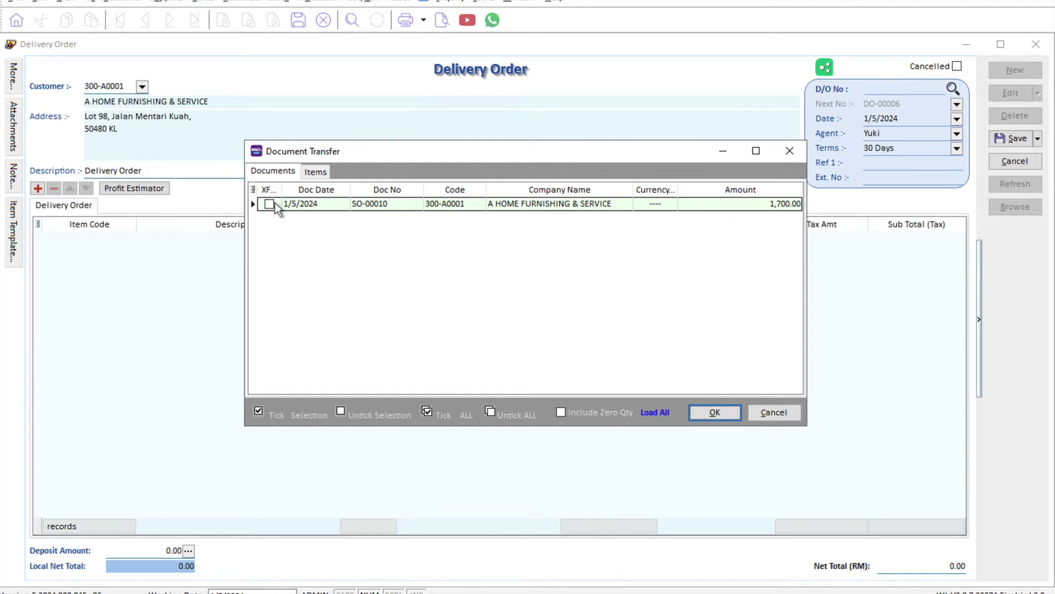
left_click(318, 174)
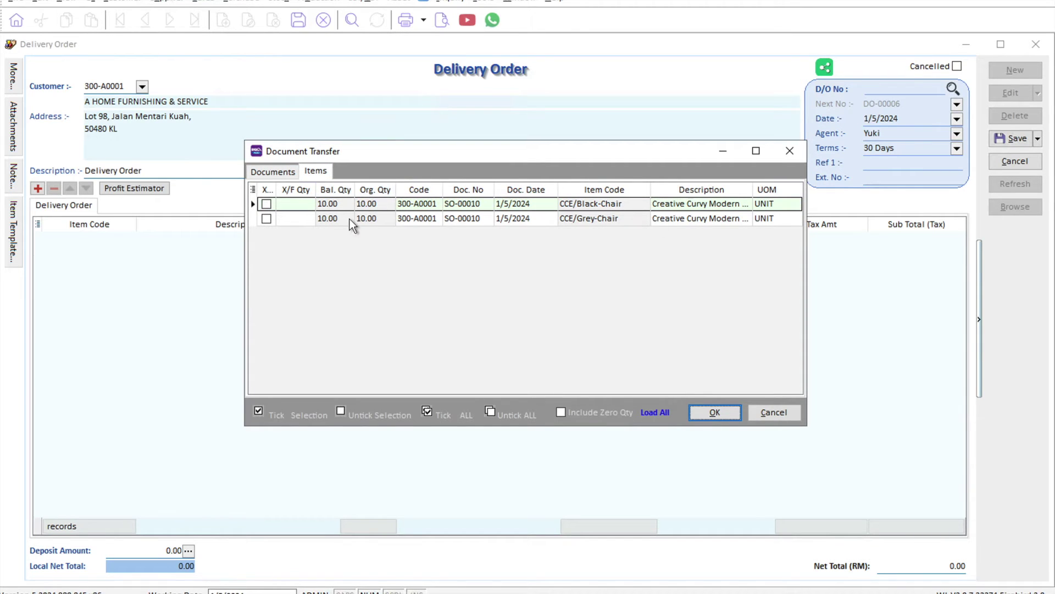
left_click(299, 203)
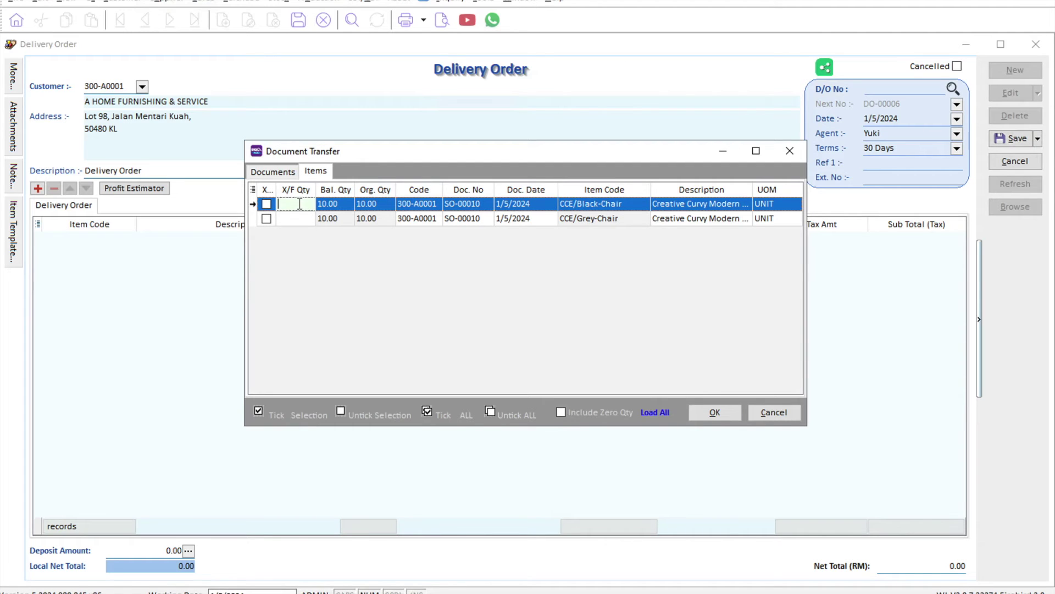
type("5")
left_click(301, 219)
type("1")
left_click(716, 412)
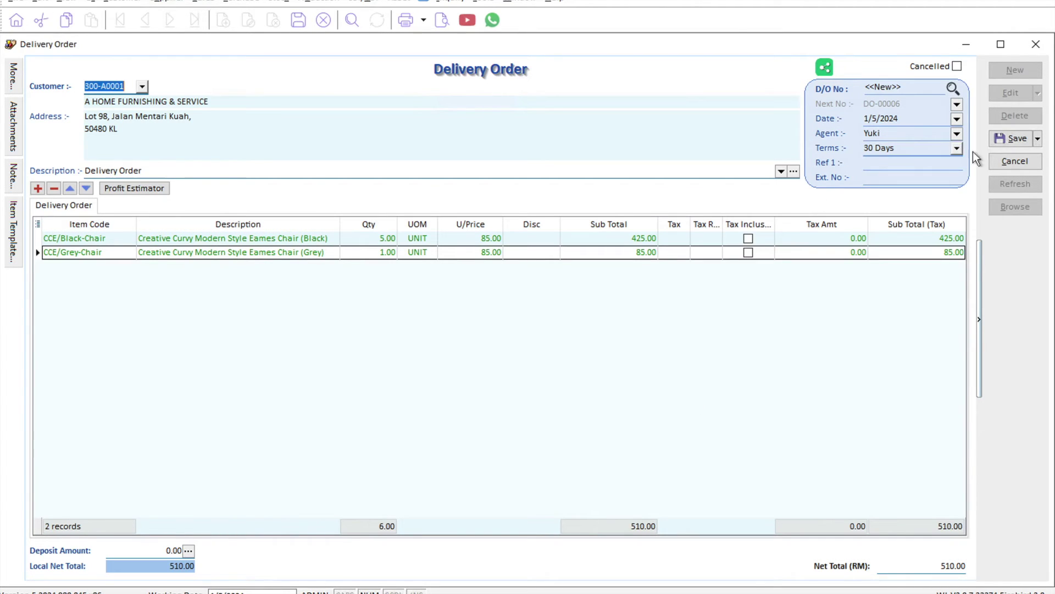
left_click(1011, 139)
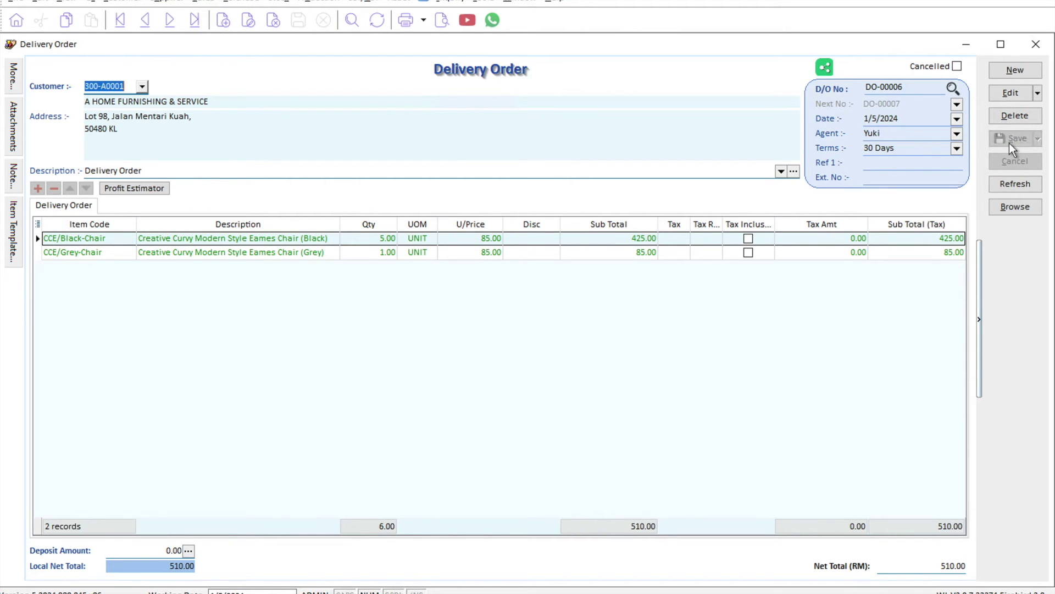
- Start a second delivery order for the same customer, A HOME FURNISHING & SERVICE
left_click(1012, 74)
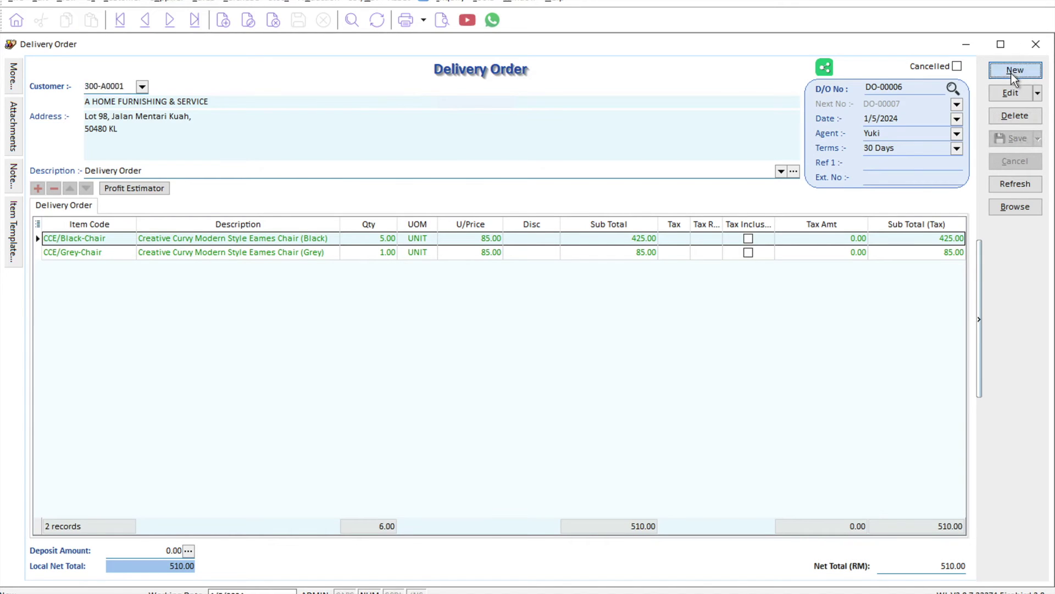
left_click(142, 86)
left_click(150, 113)
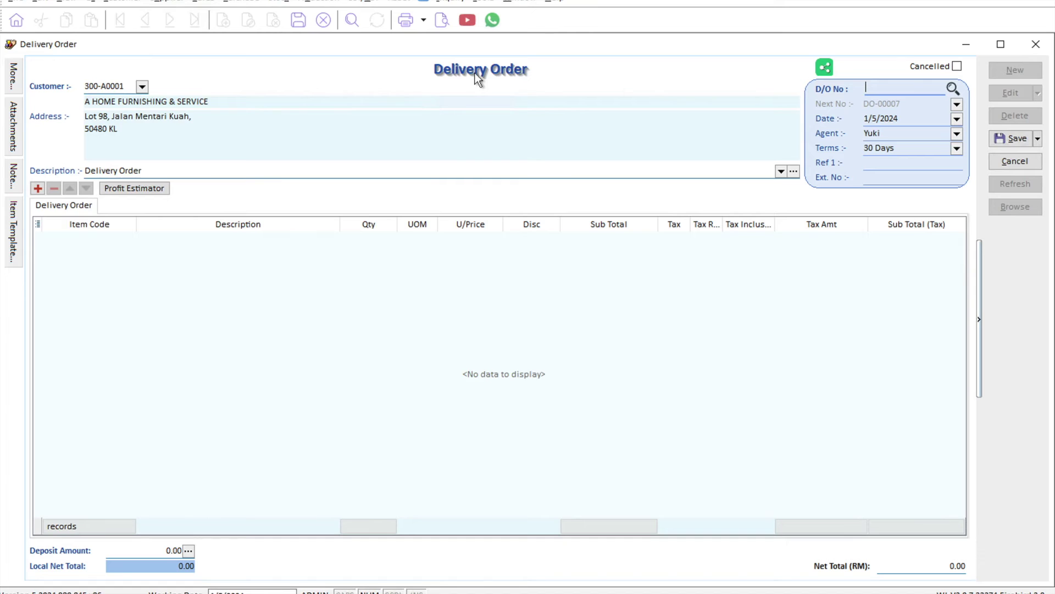
- Transfer 5 CCE/Black-Chair and 3 CCE/Grey-Chair from the sales order into the second delivery order, then save and close it
right_click(475, 73)
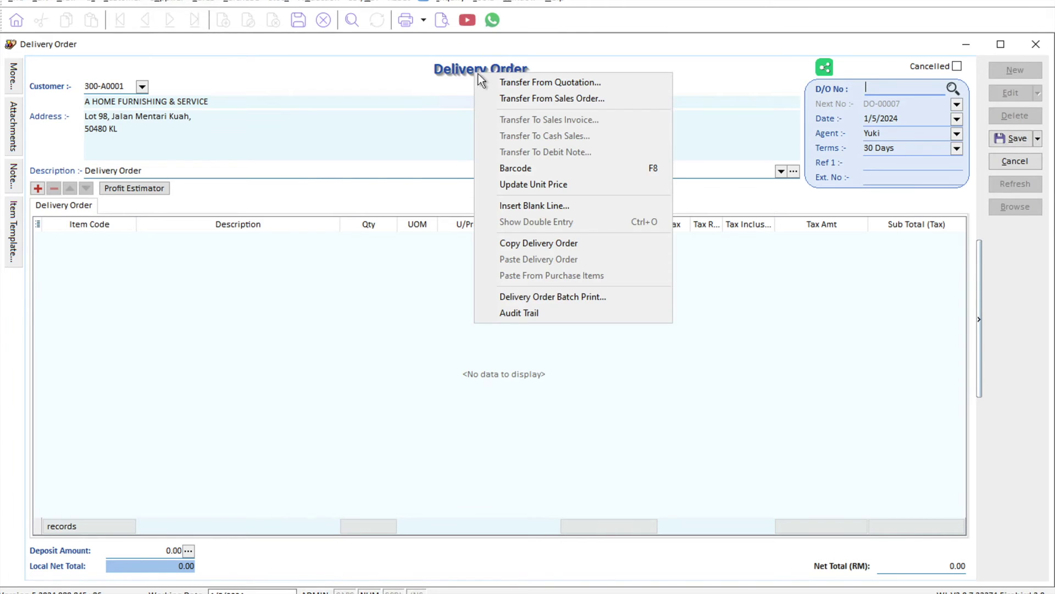
left_click(509, 97)
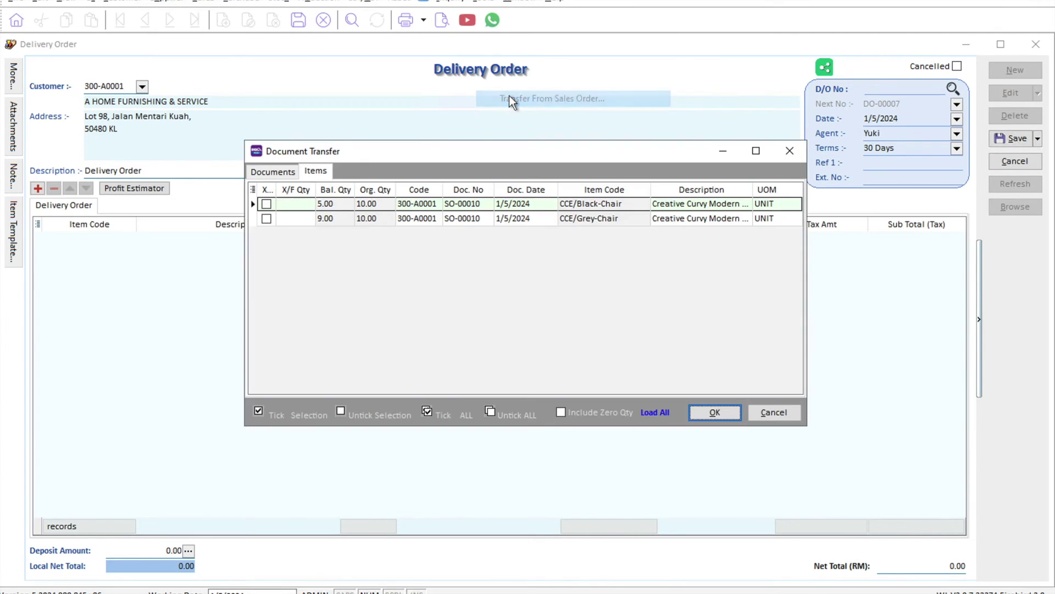
left_click(266, 204)
left_click(266, 219)
left_click(286, 219)
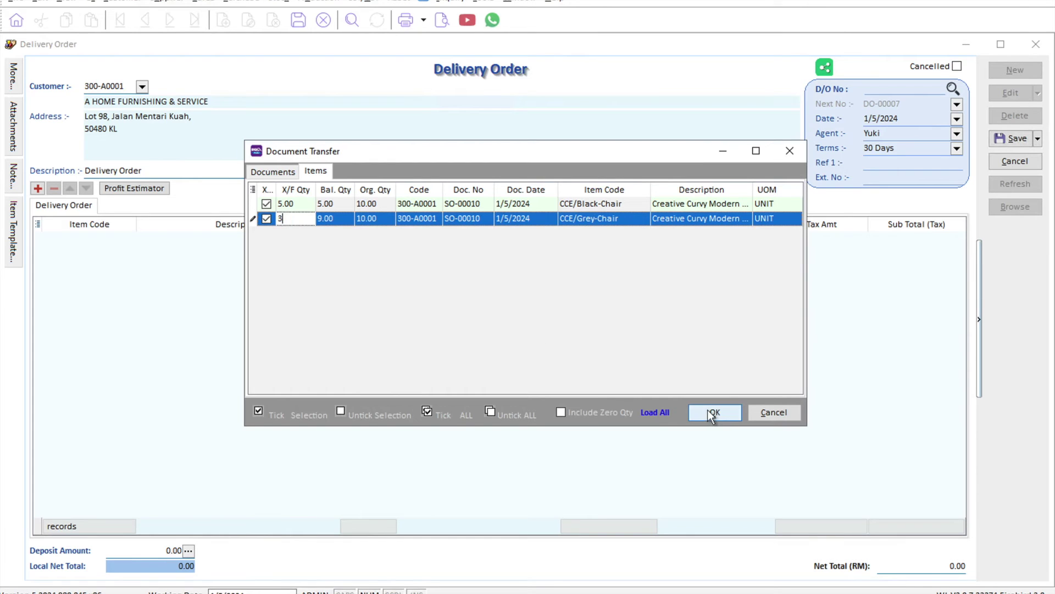
left_click(713, 413)
left_click(1011, 140)
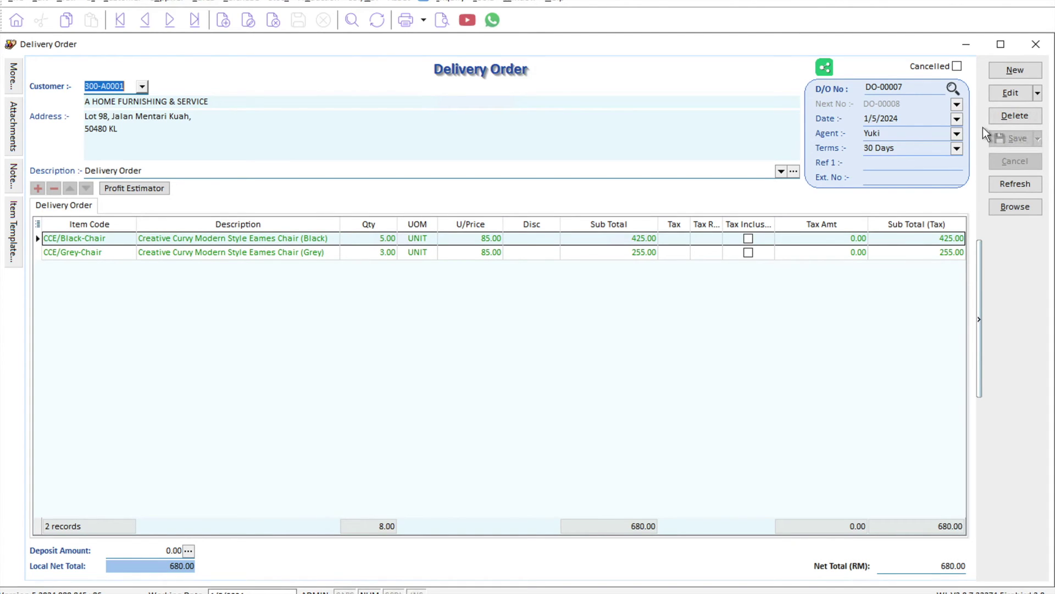
left_click(1037, 48)
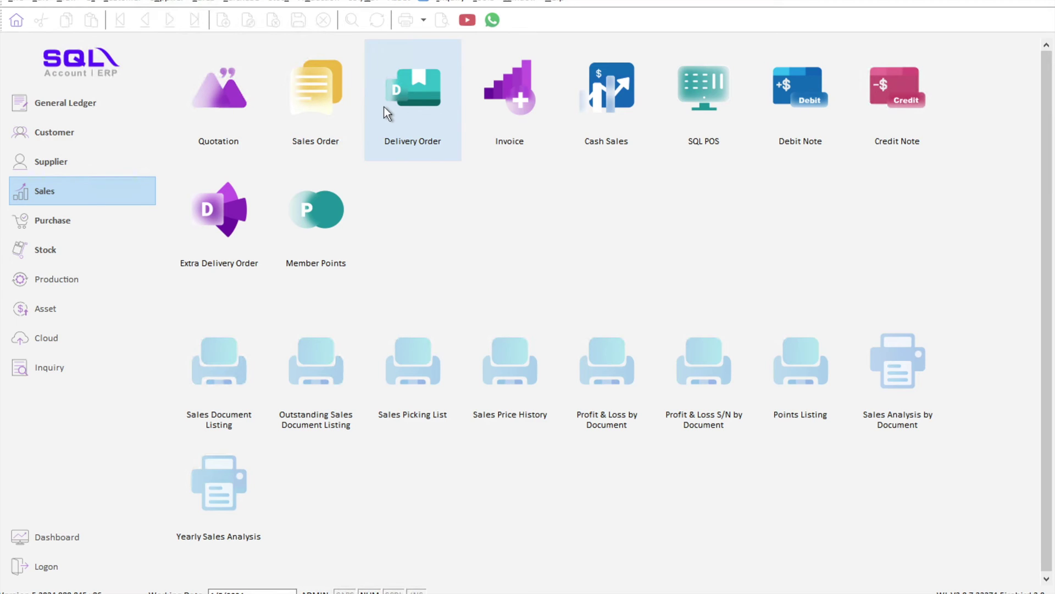
- Create a new sales invoice for the customer A HOME FURNISHING & SERVICE
left_click(516, 141)
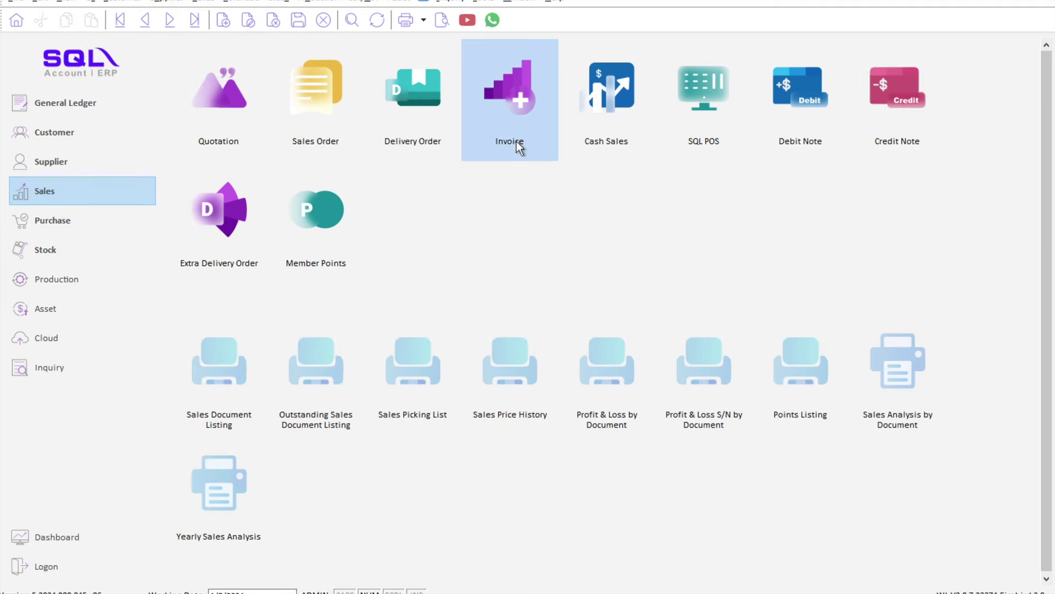
left_click(996, 74)
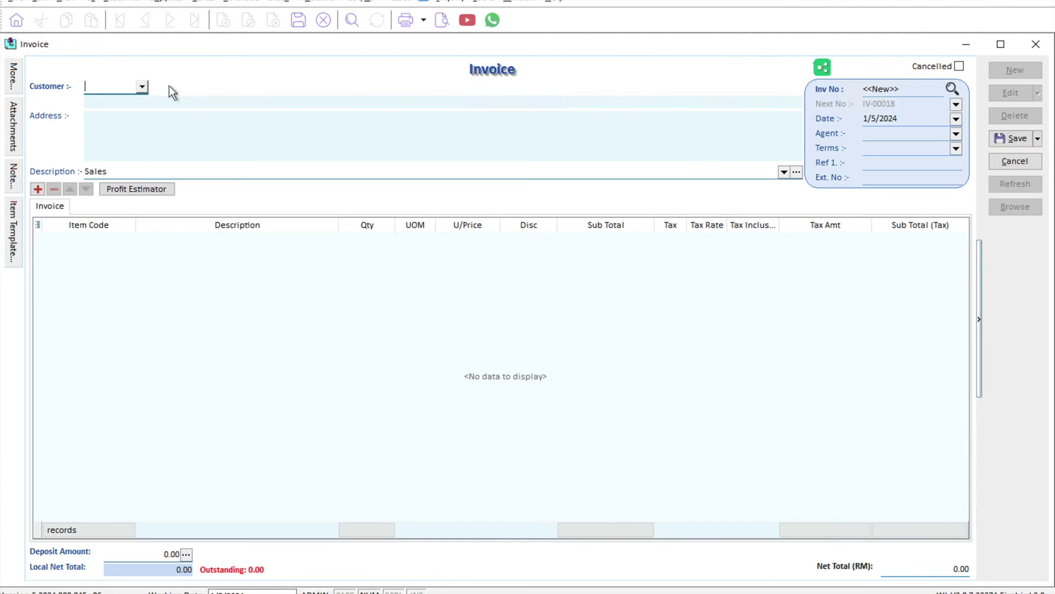
left_click(143, 87)
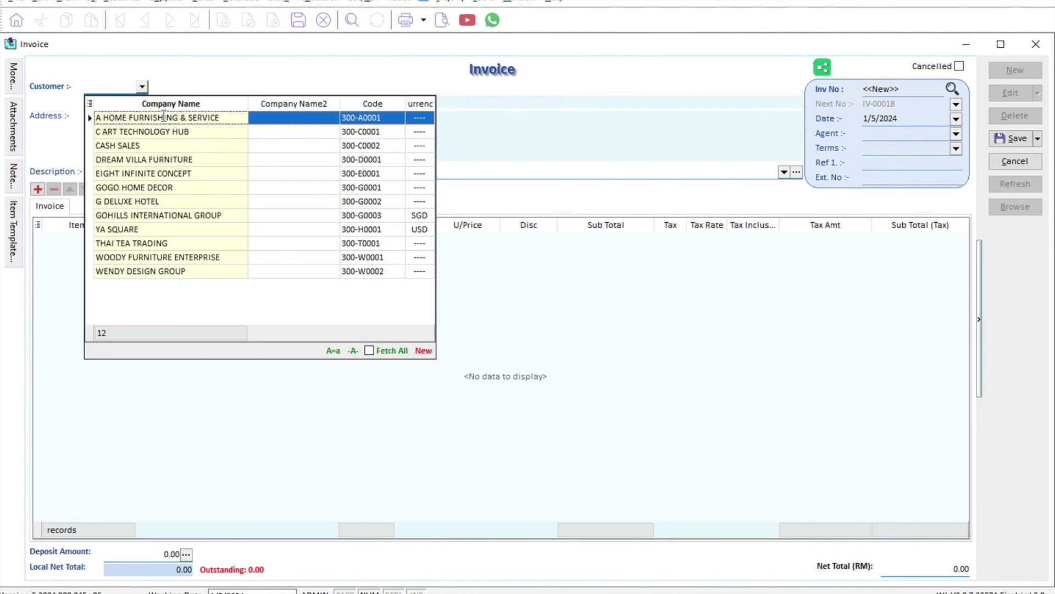
left_click(182, 121)
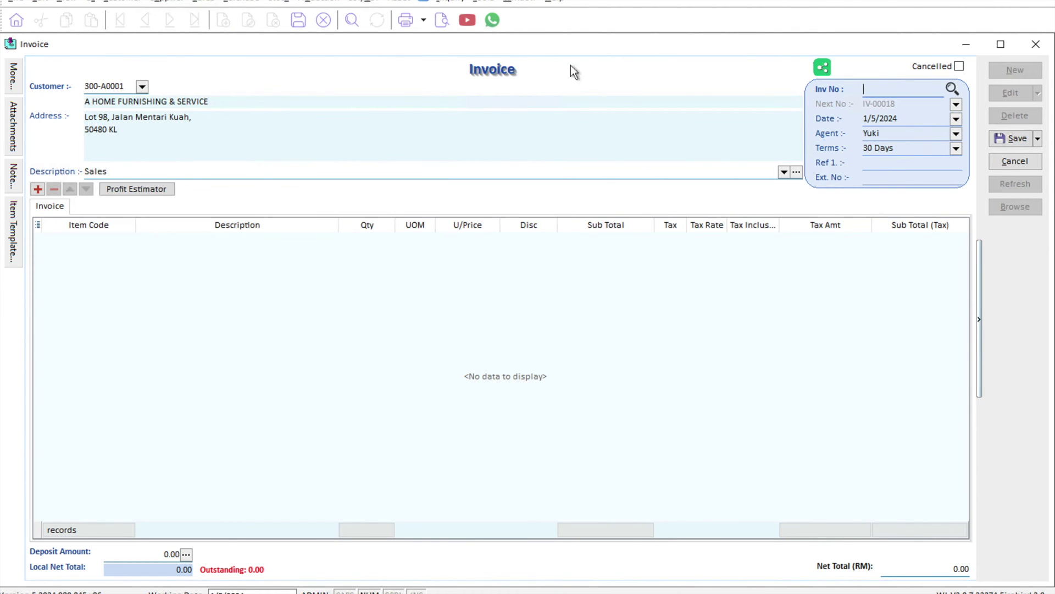
- Transfer the whole delivery orders DO-00006 and DO-00007 into the invoice and save it
right_click(480, 70)
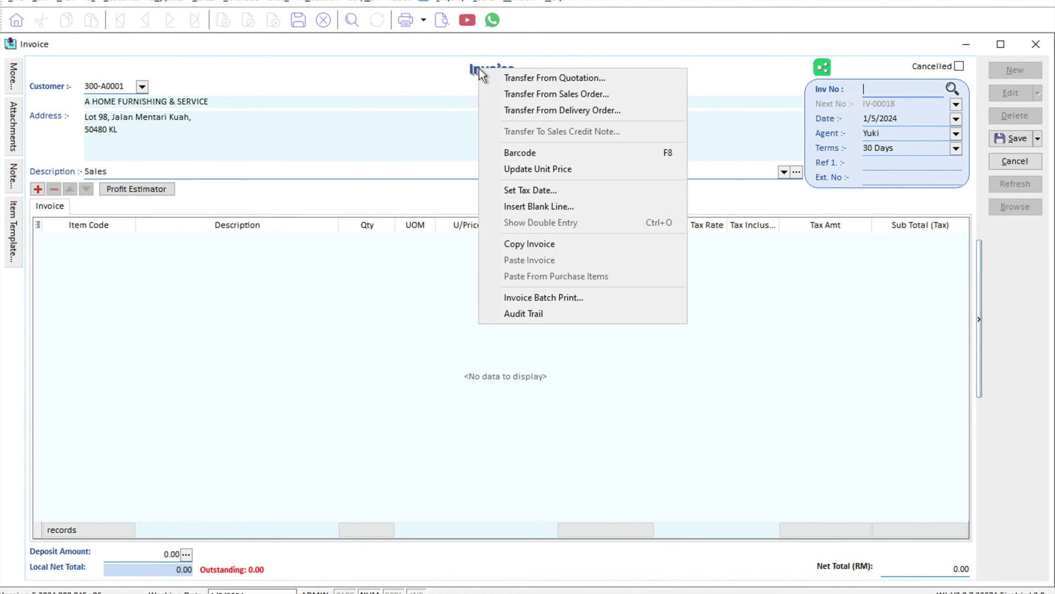
left_click(509, 110)
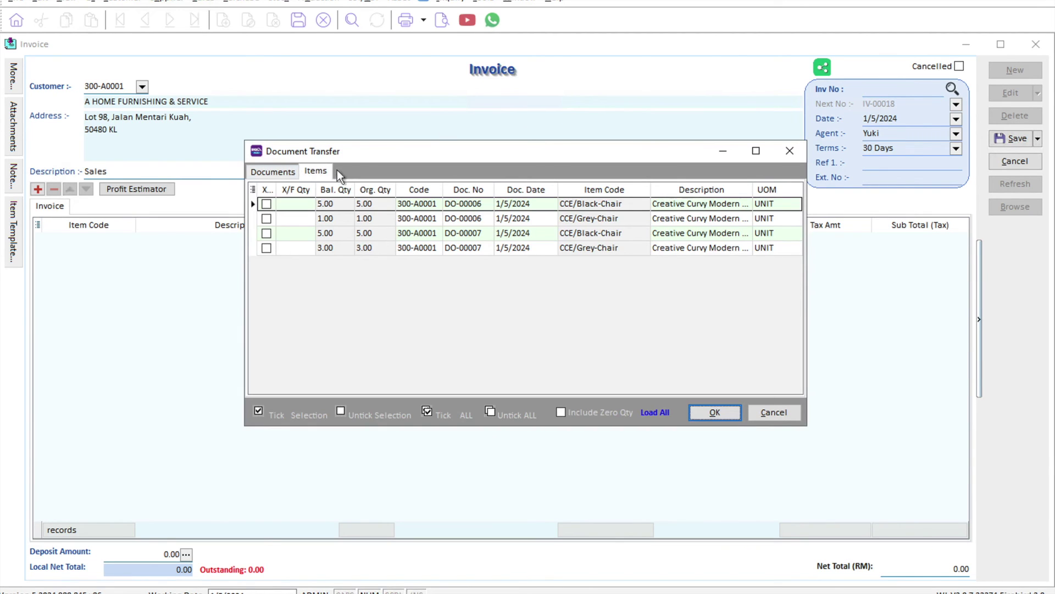
left_click(294, 170)
left_click(270, 204)
left_click(270, 219)
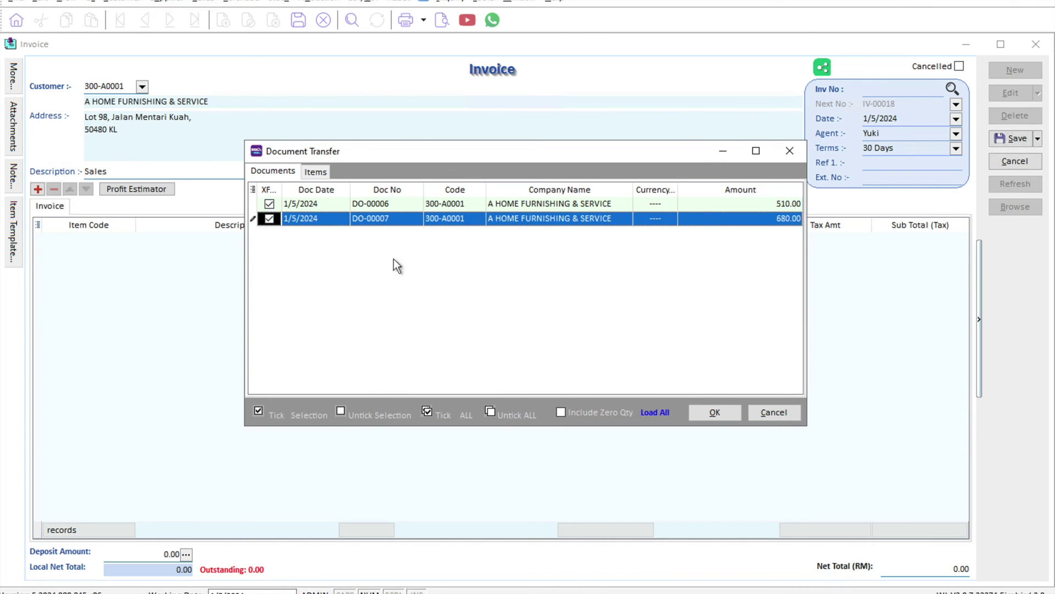
left_click(714, 413)
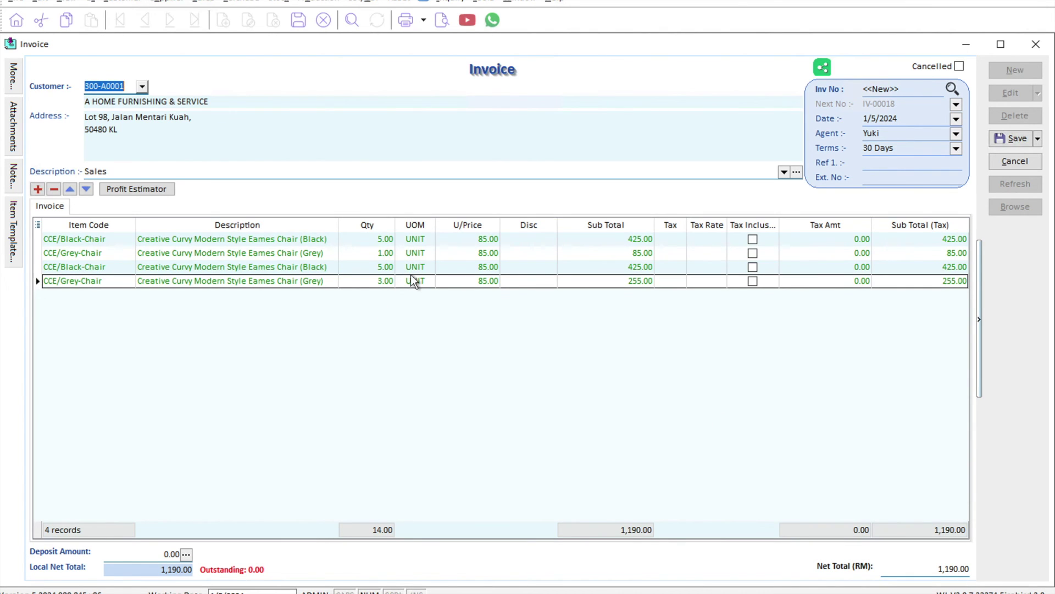
left_click(996, 142)
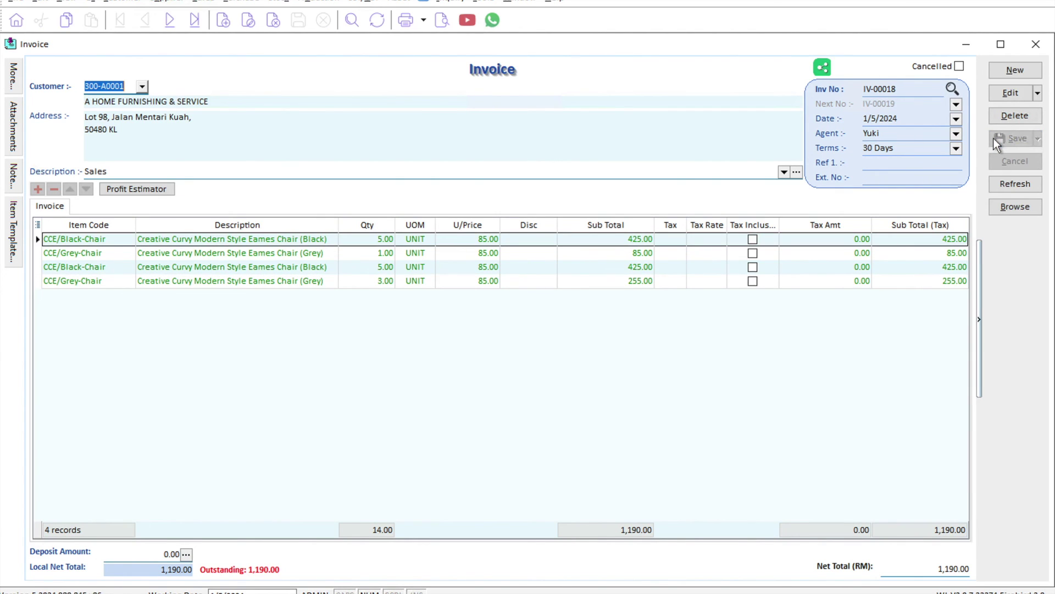